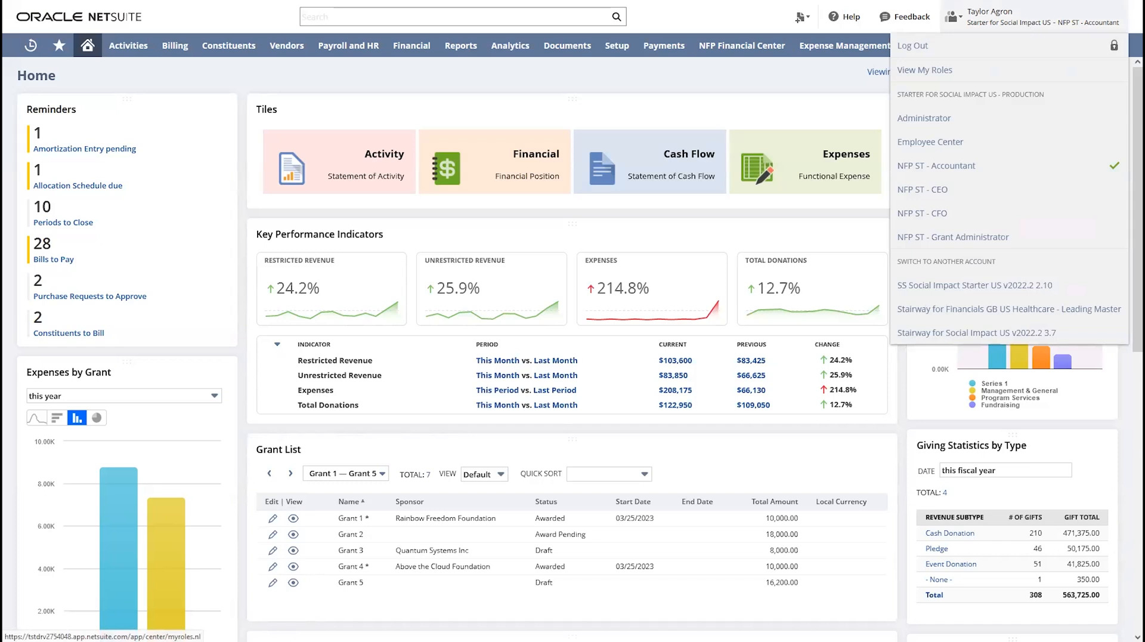
# Open the Statement of Activity report and review its Period and Column breakout options.
pyautogui.moveTo(885, 109); pyautogui.dragTo(1031, 238)
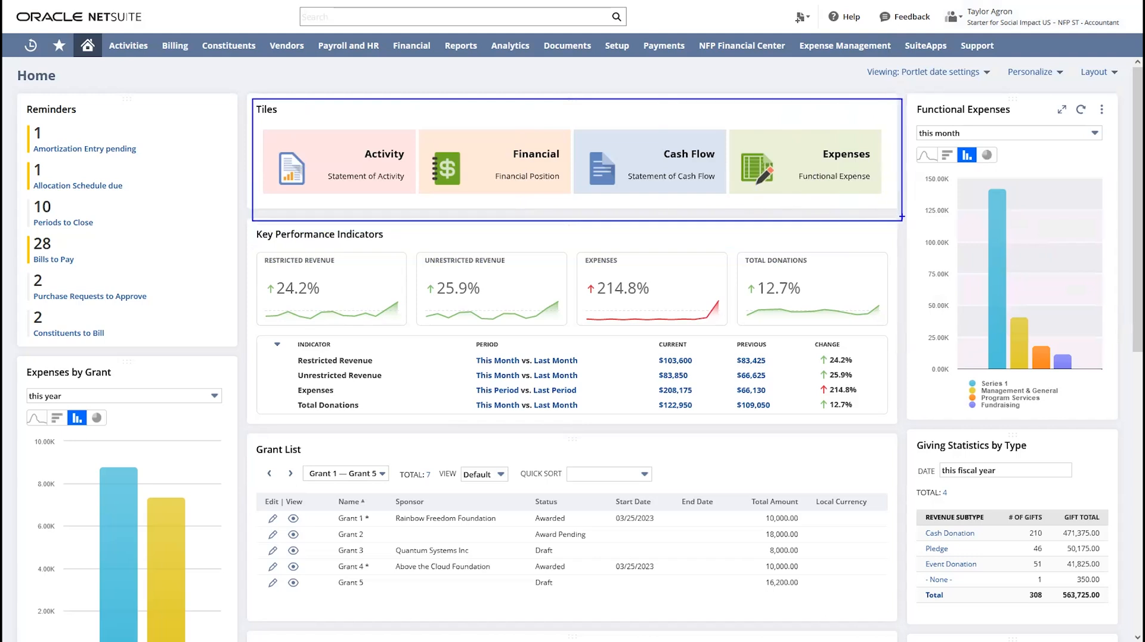
pyautogui.click(389, 161)
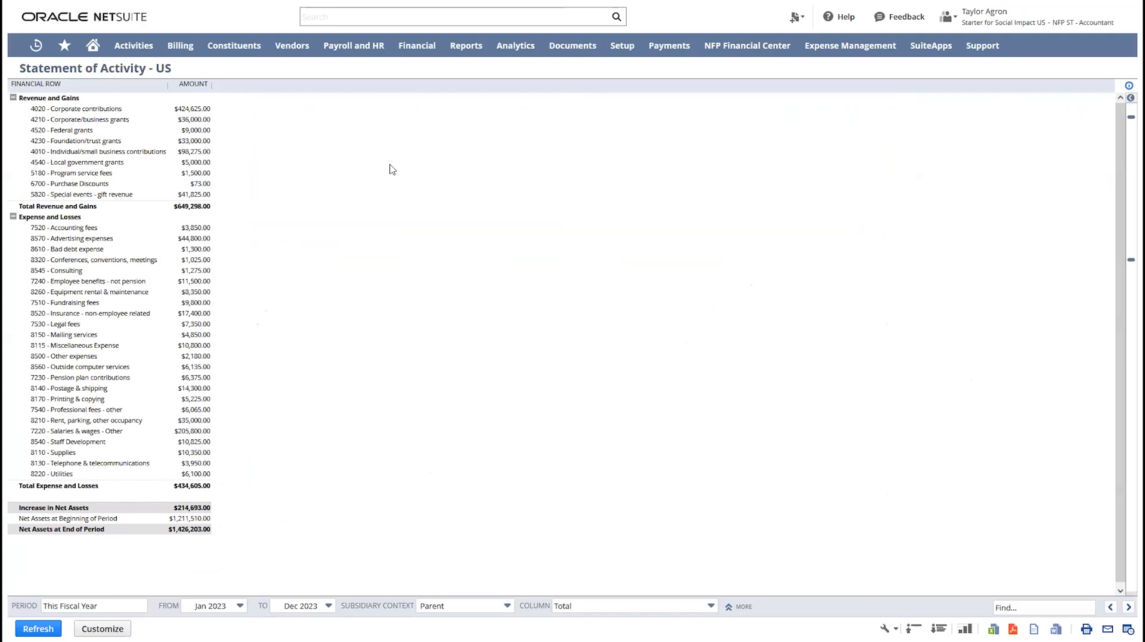
pyautogui.click(138, 608)
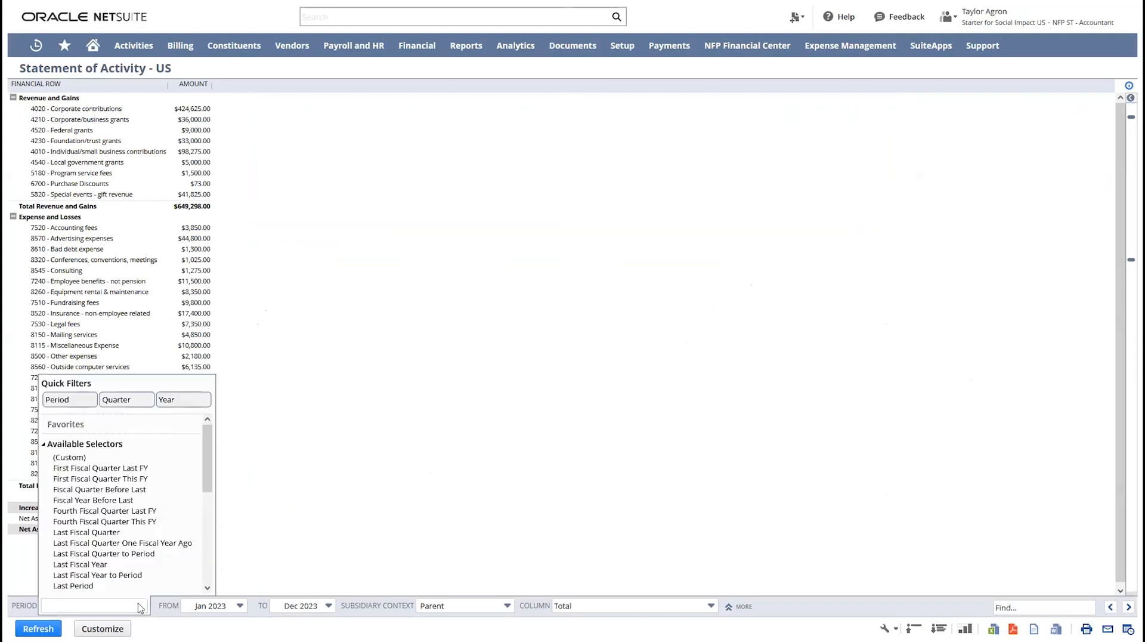
pyautogui.click(710, 606)
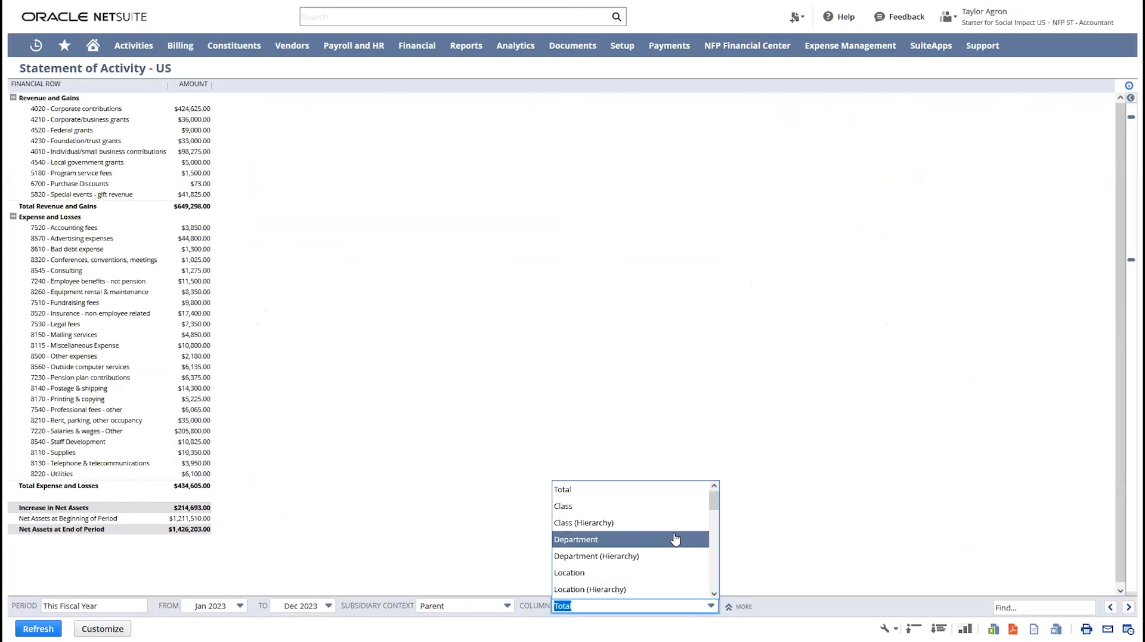
pyautogui.scroll(-3, 674, 540)
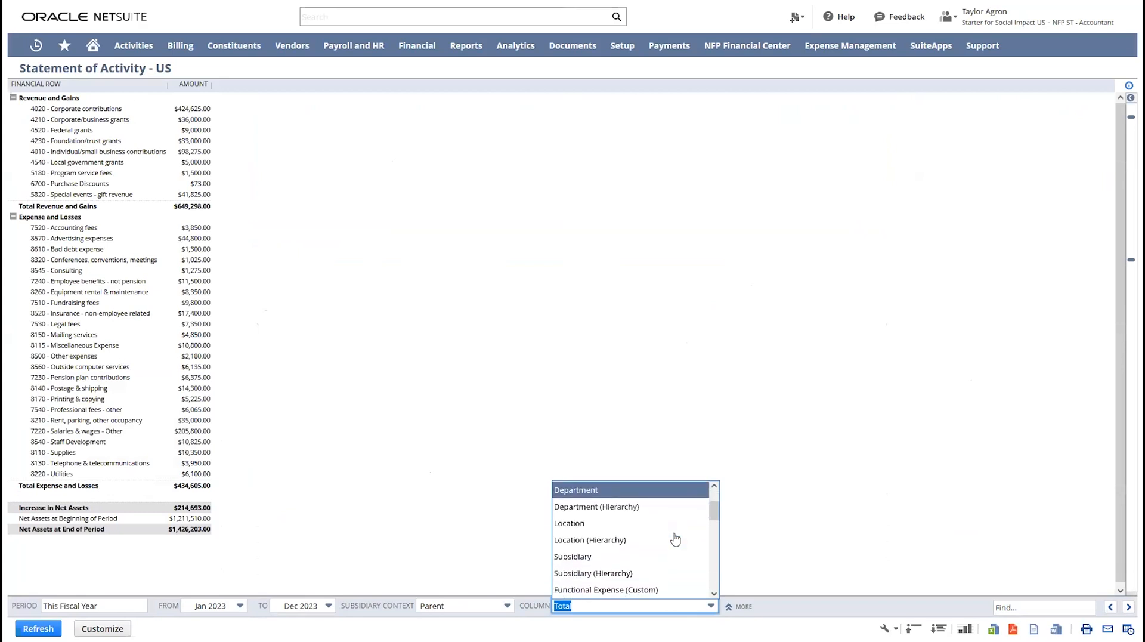
pyautogui.scroll(-3, 674, 540)
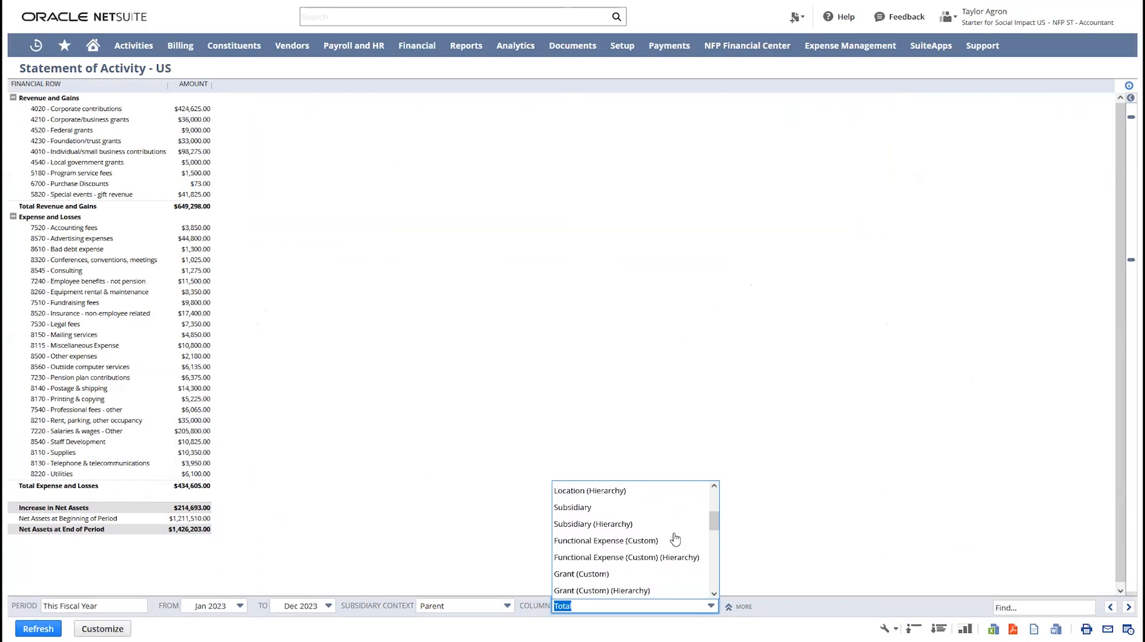
pyautogui.scroll(-3, 675, 539)
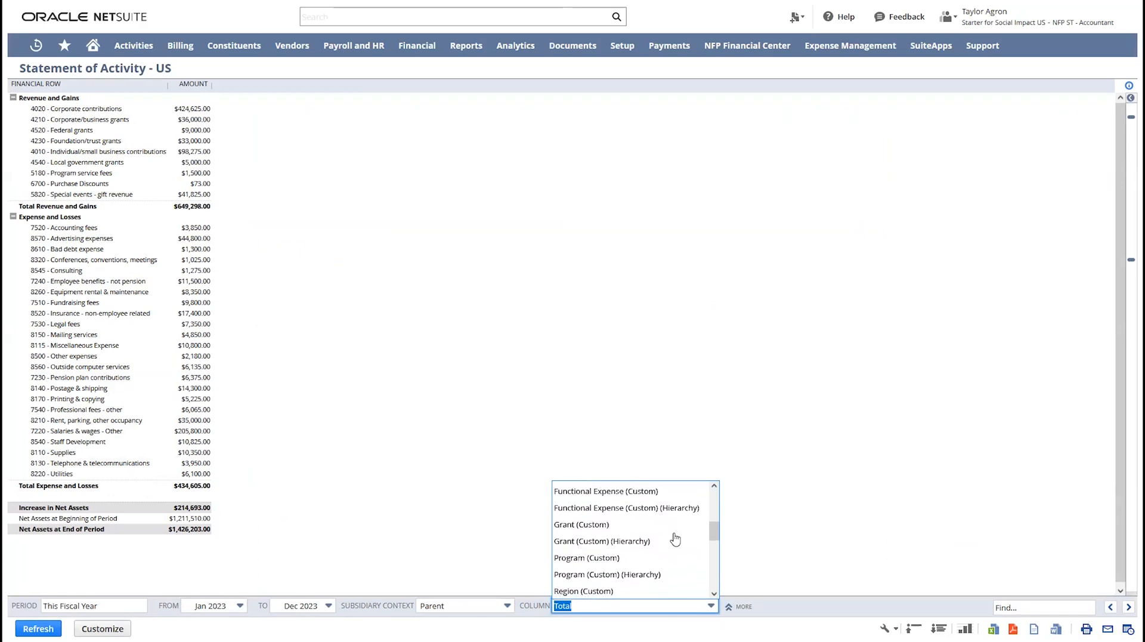
# Break the report columns out by Program (Custom) and start scheduling the Statement of Activity – US.
pyautogui.click(634, 558)
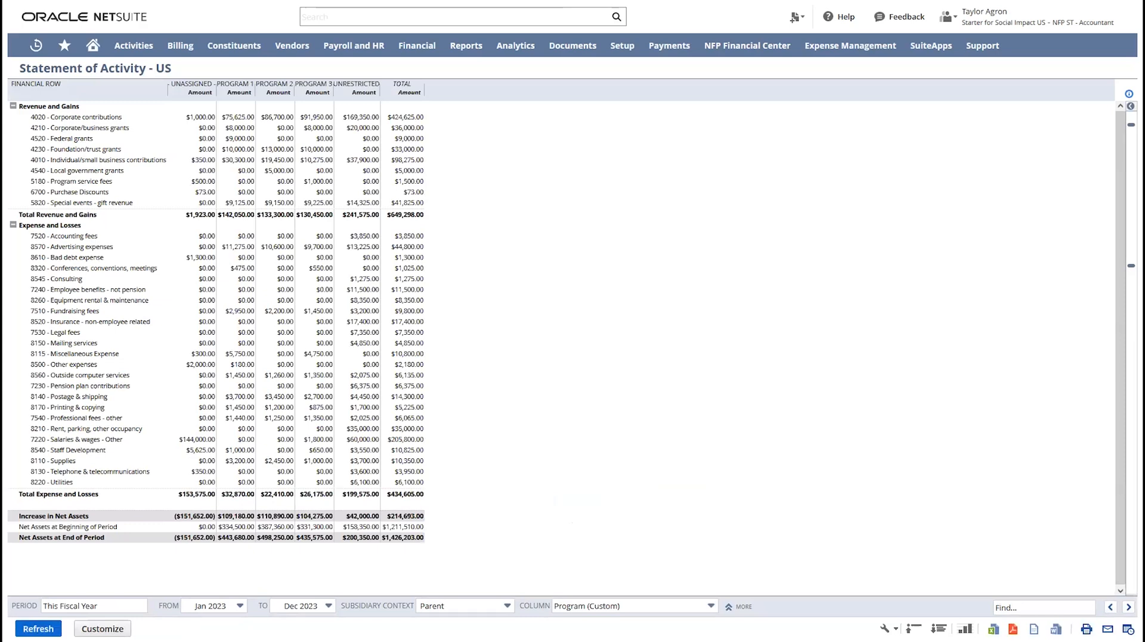
pyautogui.moveTo(201, 70); pyautogui.dragTo(433, 109)
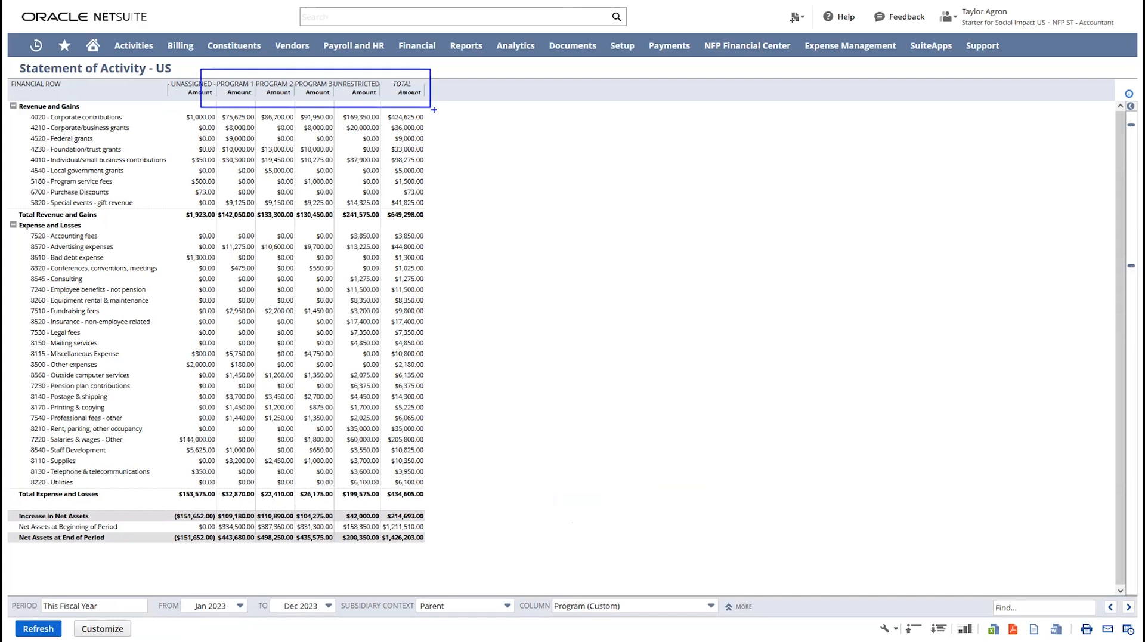
pyautogui.press('Escape')
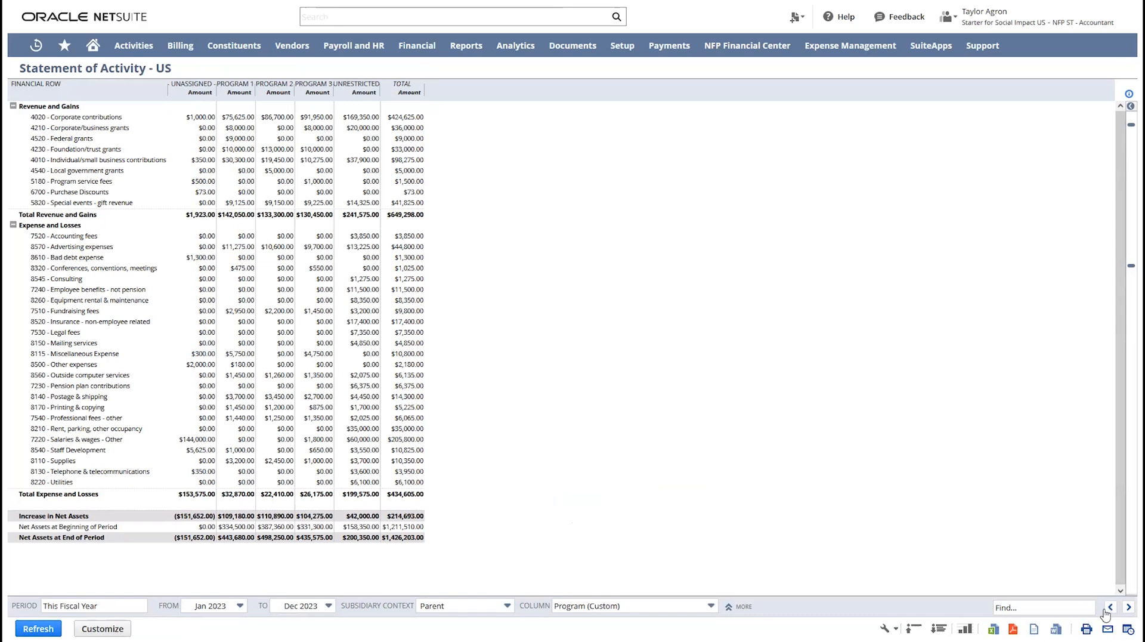
pyautogui.click(1056, 629)
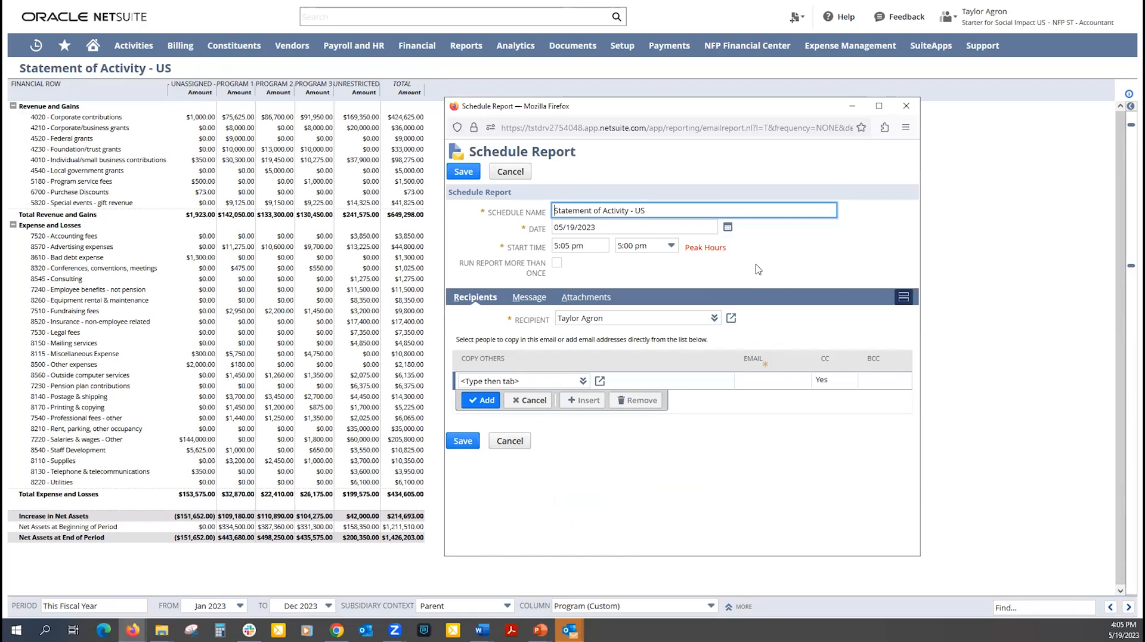
# Leave the Schedule Report form and return to the home dashboard.
pyautogui.click(92, 46)
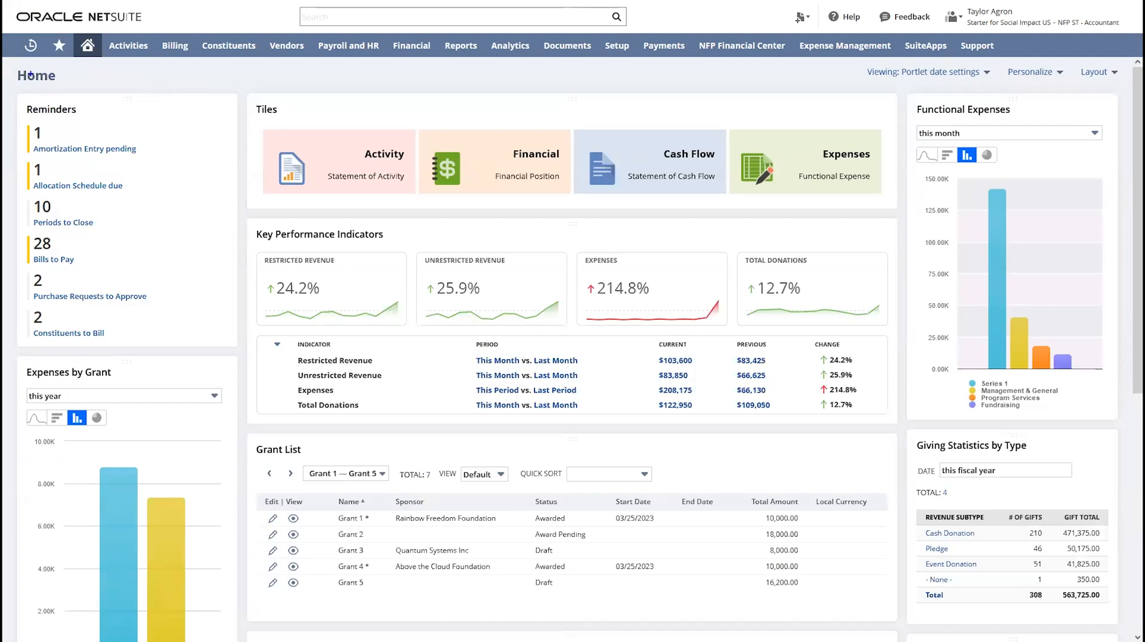
pyautogui.moveTo(14, 92); pyautogui.dragTo(247, 350)
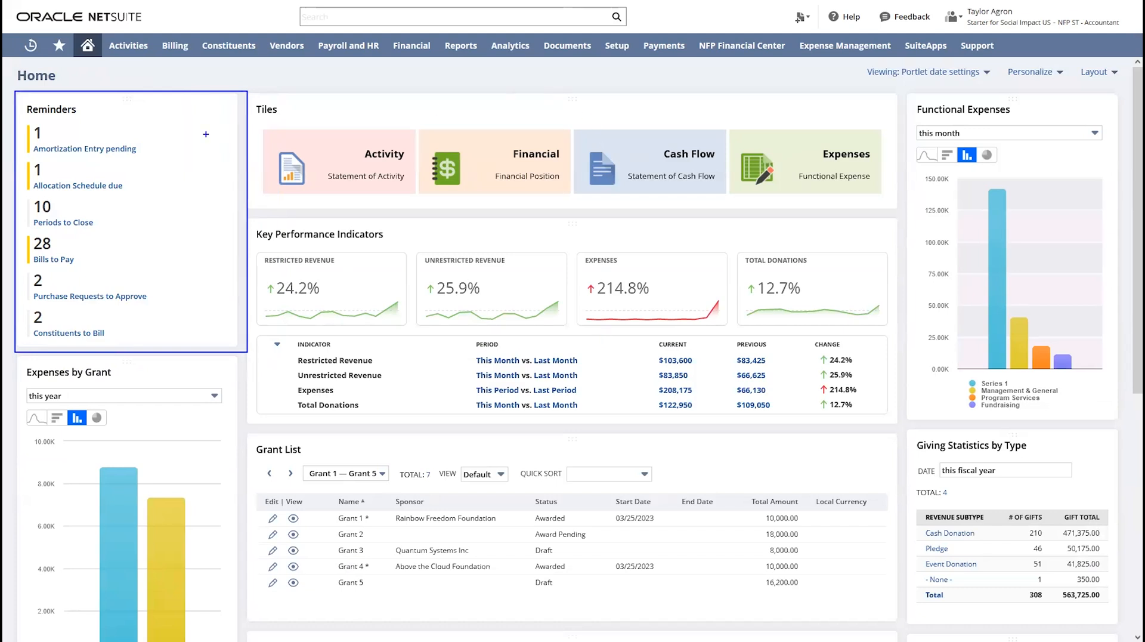
pyautogui.moveTo(202, 138); pyautogui.dragTo(156, 172)
pyautogui.moveTo(247, 213); pyautogui.dragTo(908, 433)
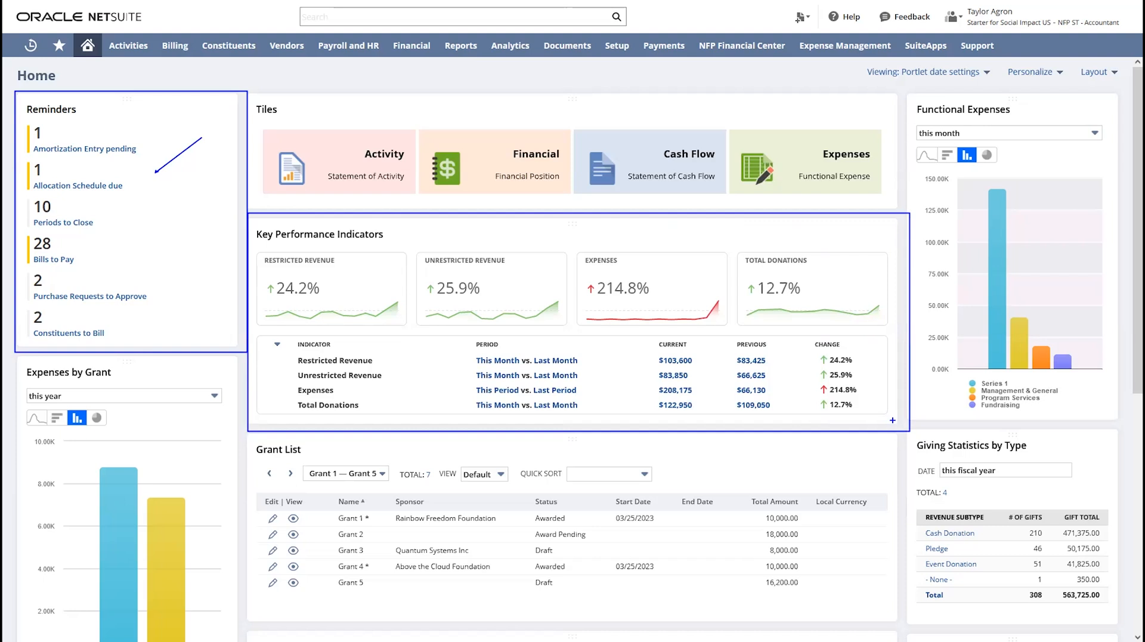
pyautogui.moveTo(382, 235); pyautogui.dragTo(451, 196)
pyautogui.moveTo(477, 233); pyautogui.dragTo(522, 194)
pyautogui.moveTo(768, 247); pyautogui.dragTo(819, 193)
pyautogui.press('Escape')
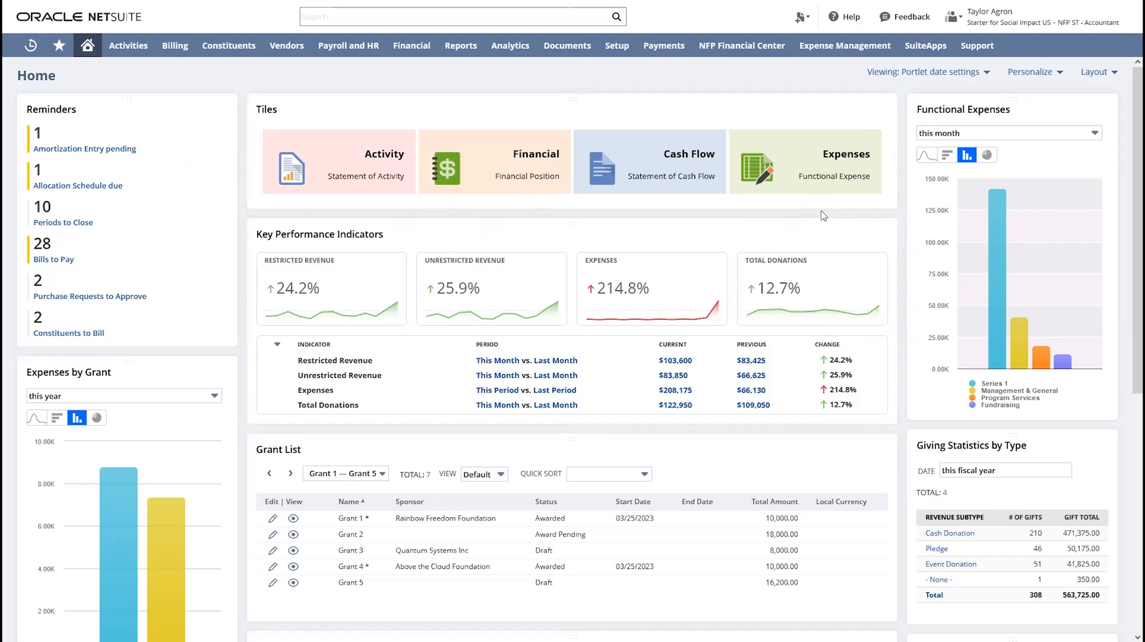
pyautogui.click(675, 405)
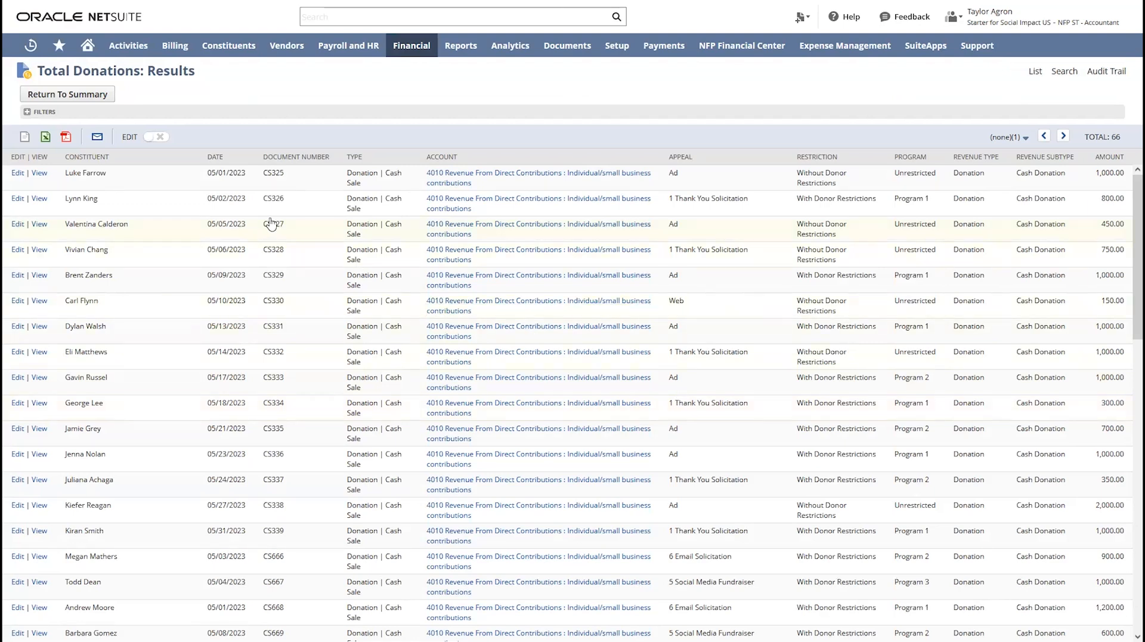
pyautogui.click(86, 173)
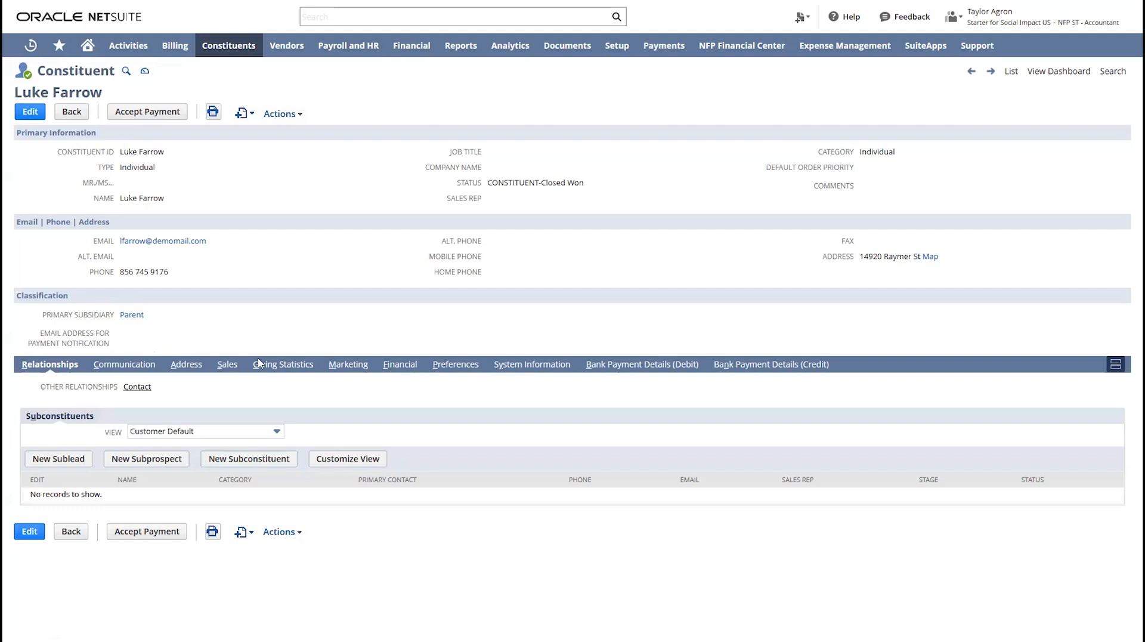
pyautogui.click(282, 364)
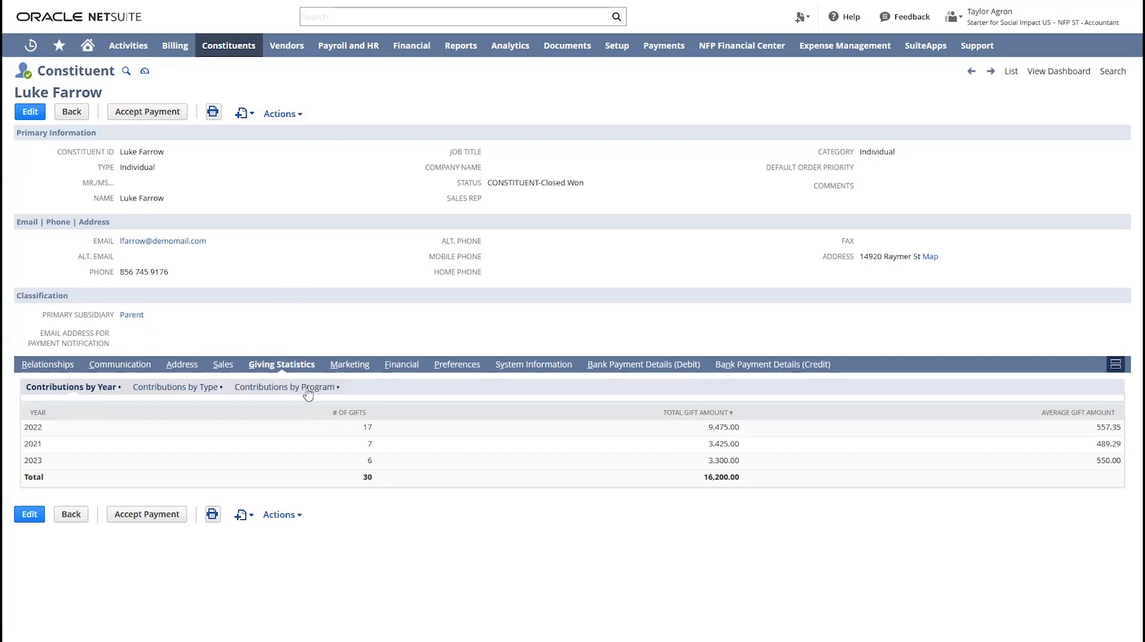
pyautogui.click(284, 386)
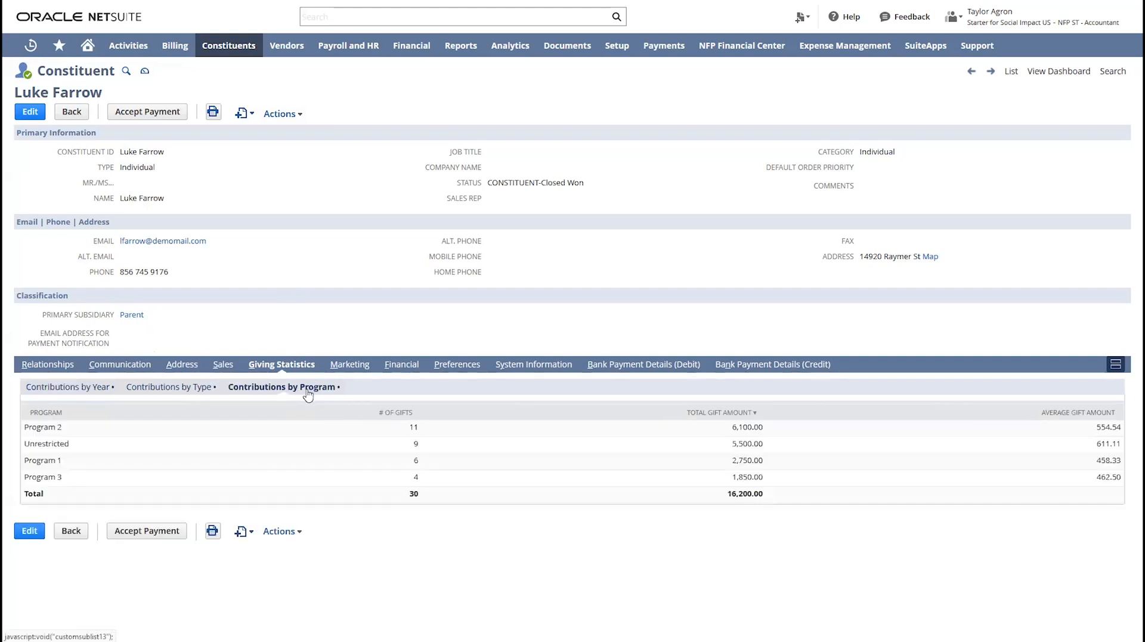
pyautogui.click(224, 363)
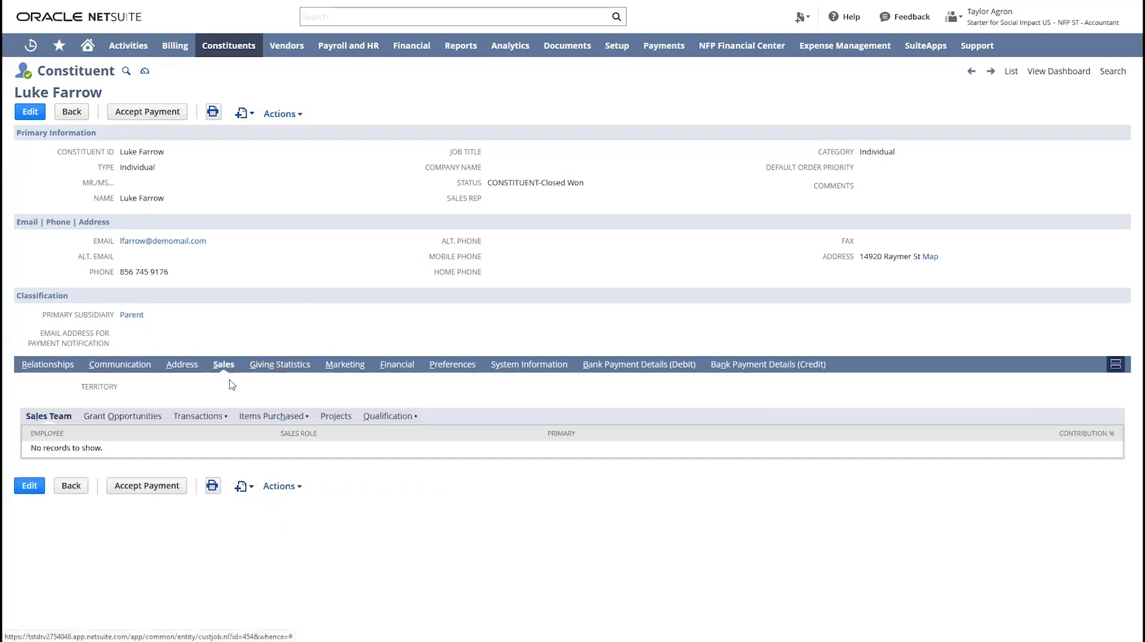
pyautogui.click(197, 416)
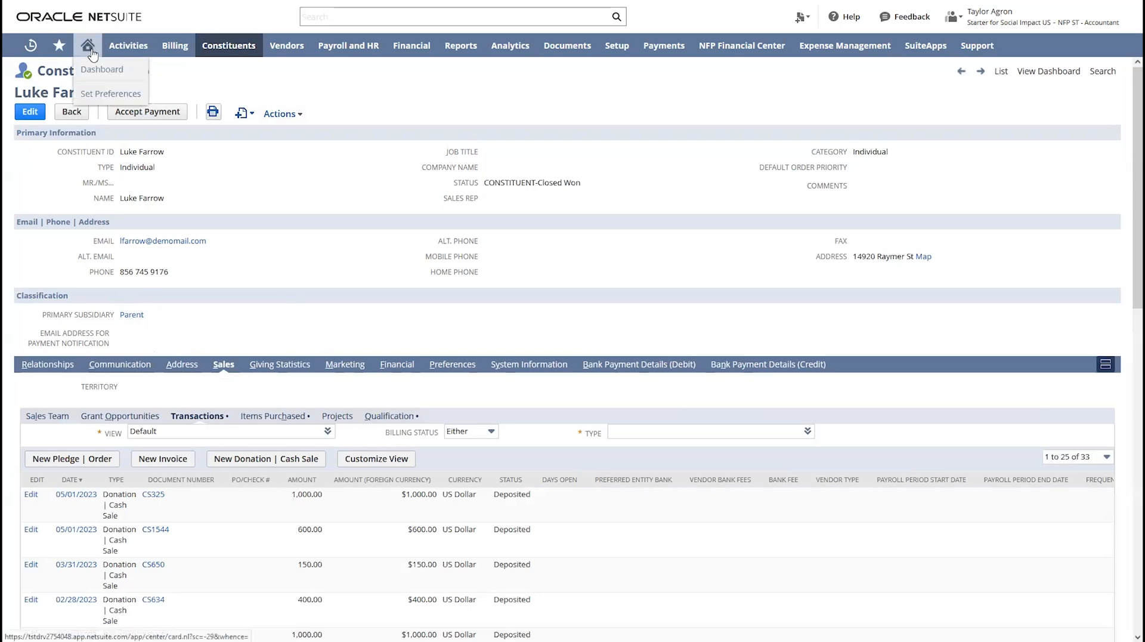
pyautogui.click(88, 45)
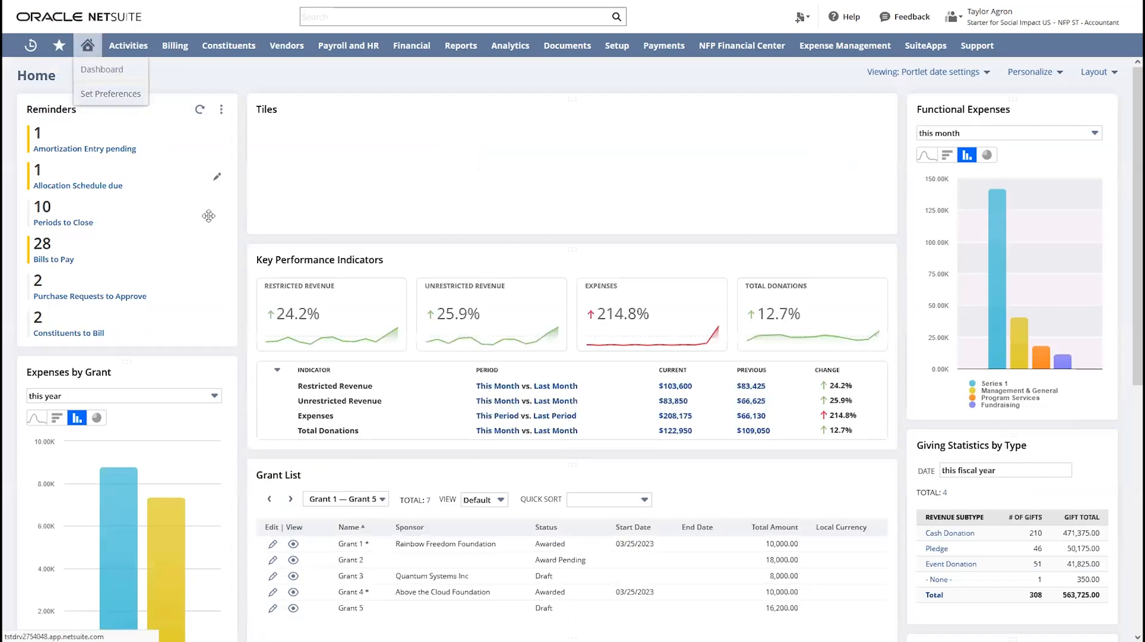
pyautogui.scroll(-2, 269, 320)
pyautogui.moveTo(340, 314)
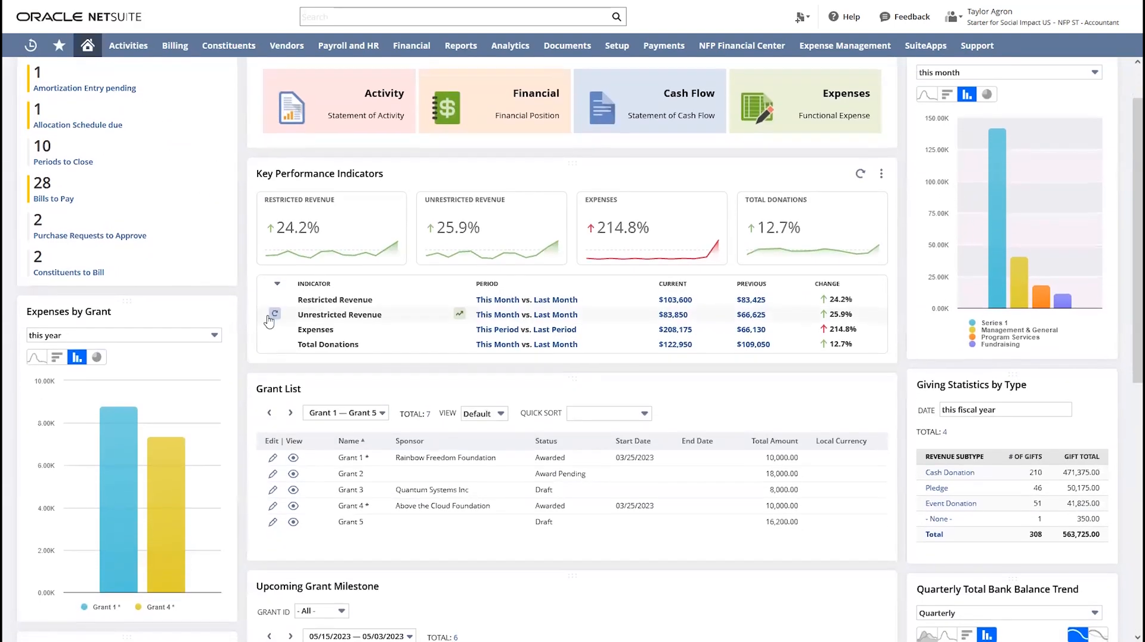
pyautogui.scroll(-2, 269, 319)
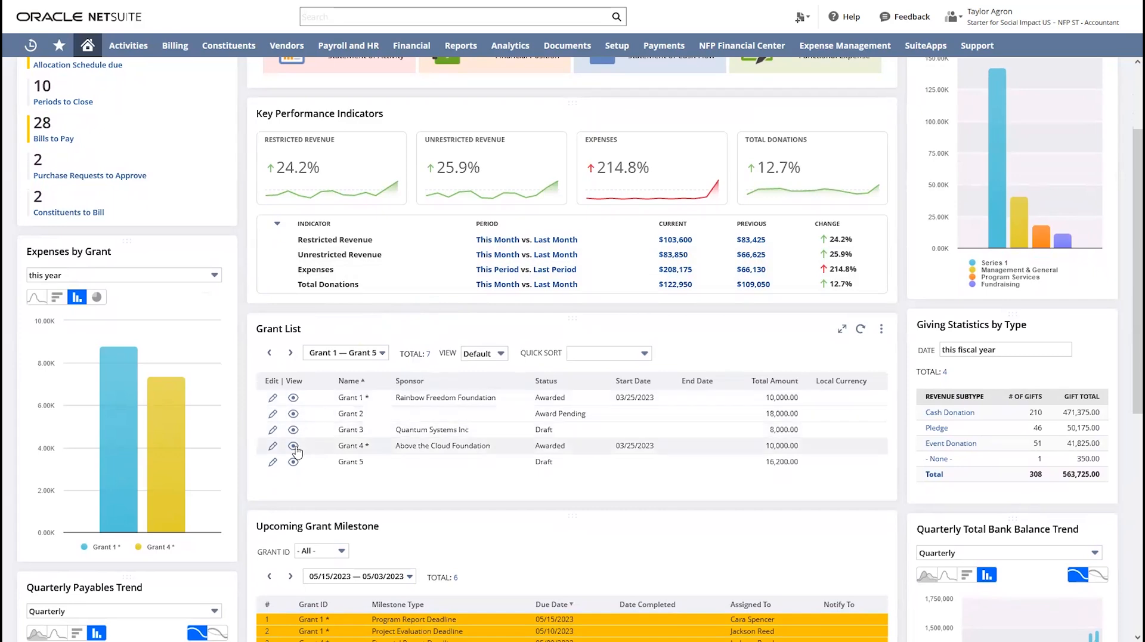
# Open the Grant 4 record from the dashboard's Grant List.
pyautogui.click(293, 445)
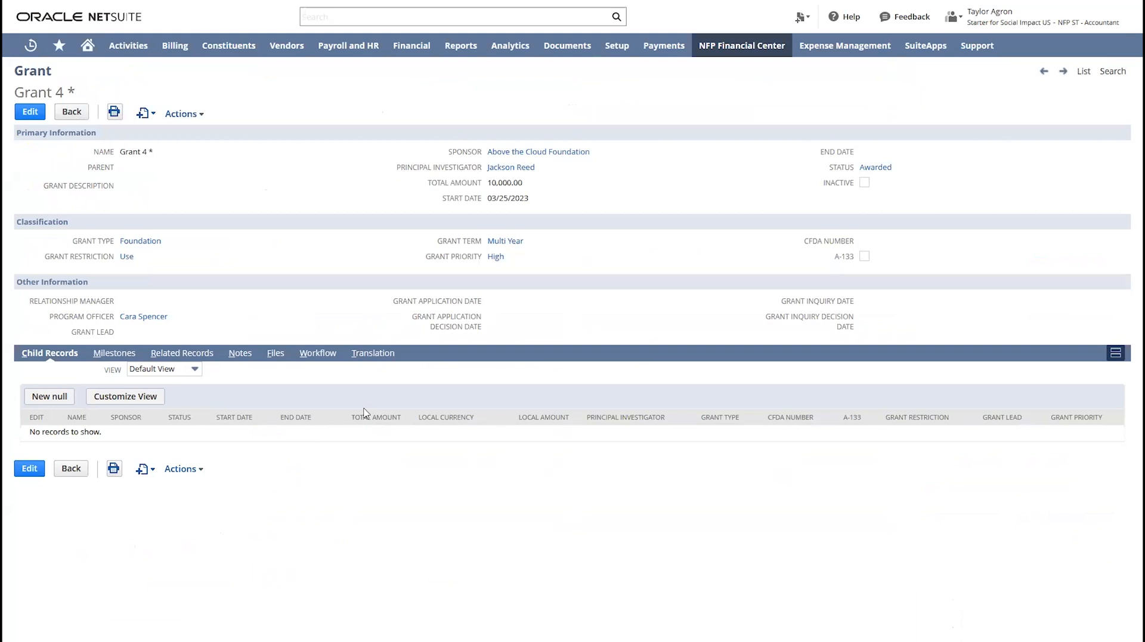
pyautogui.click(112, 354)
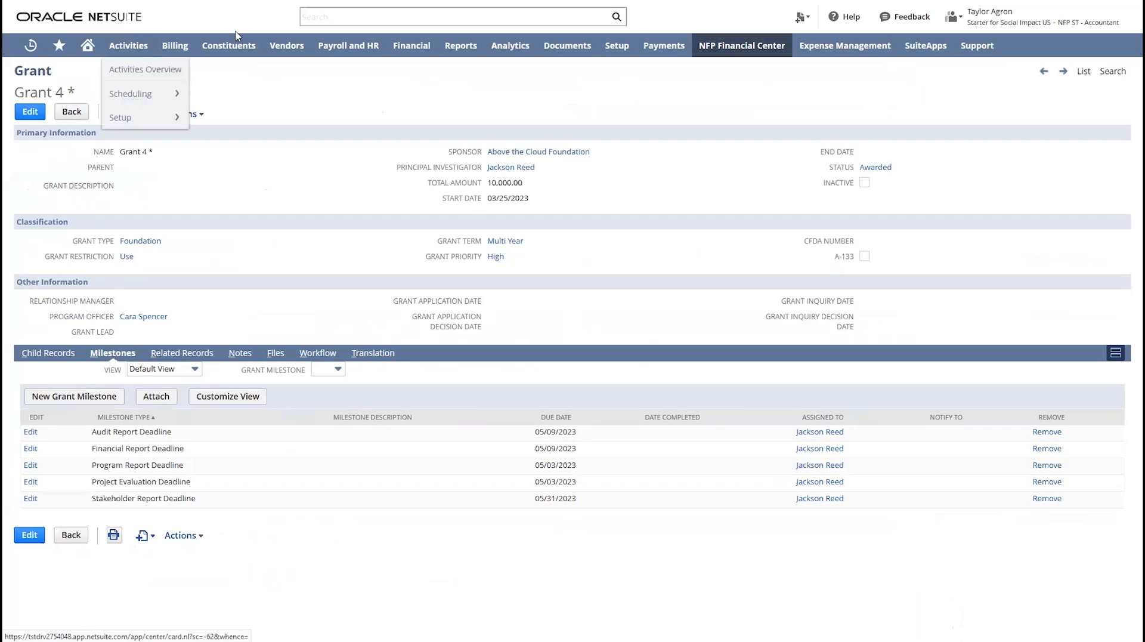
pyautogui.press('F11')
pyautogui.click(358, 12)
pyautogui.press('F11')
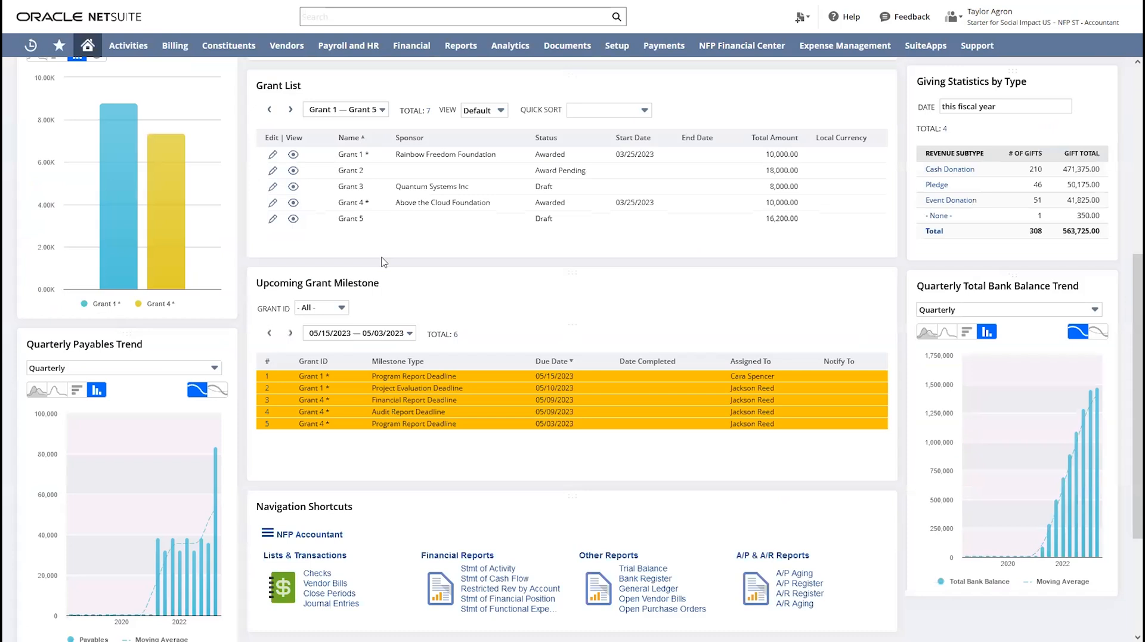
pyautogui.moveTo(239, 256); pyautogui.dragTo(899, 487)
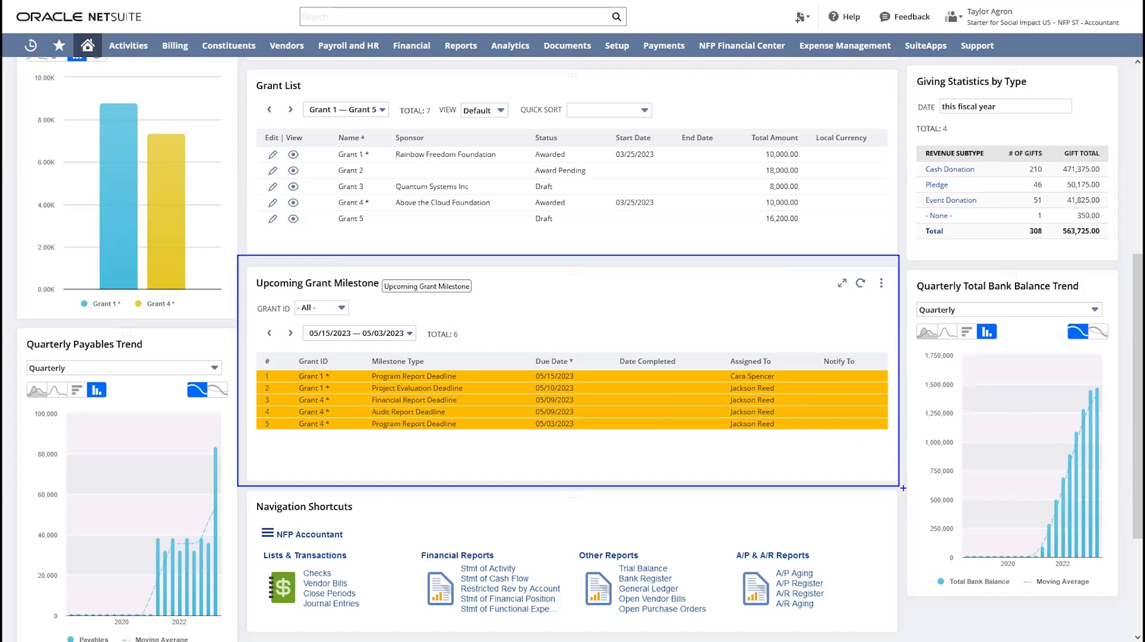
pyautogui.press('Escape')
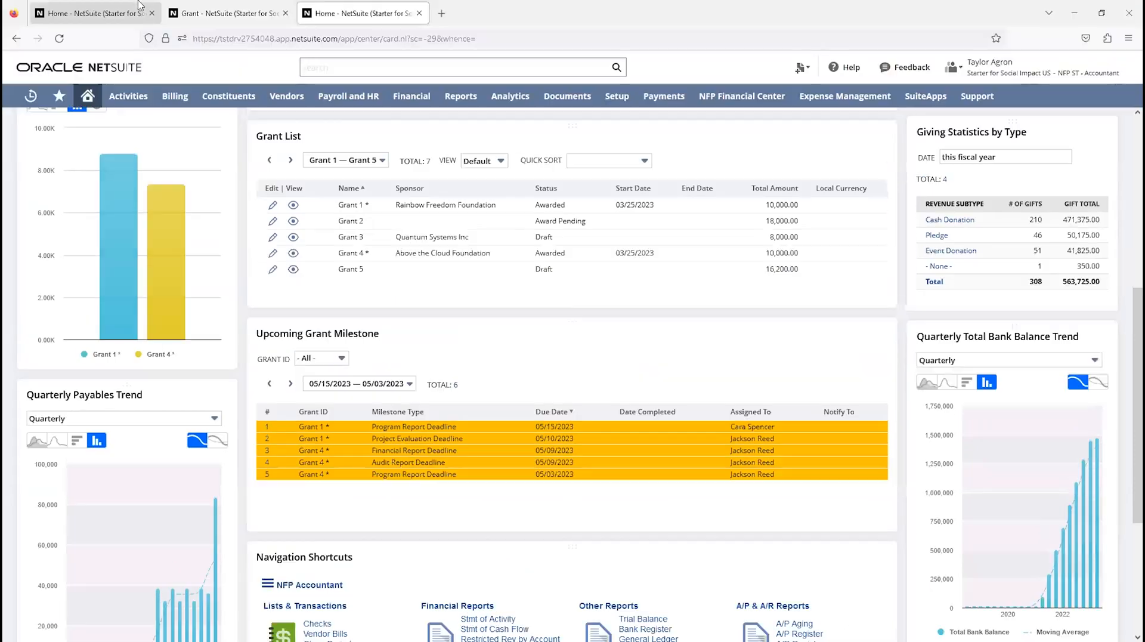
pyautogui.press('F11')
pyautogui.click(226, 13)
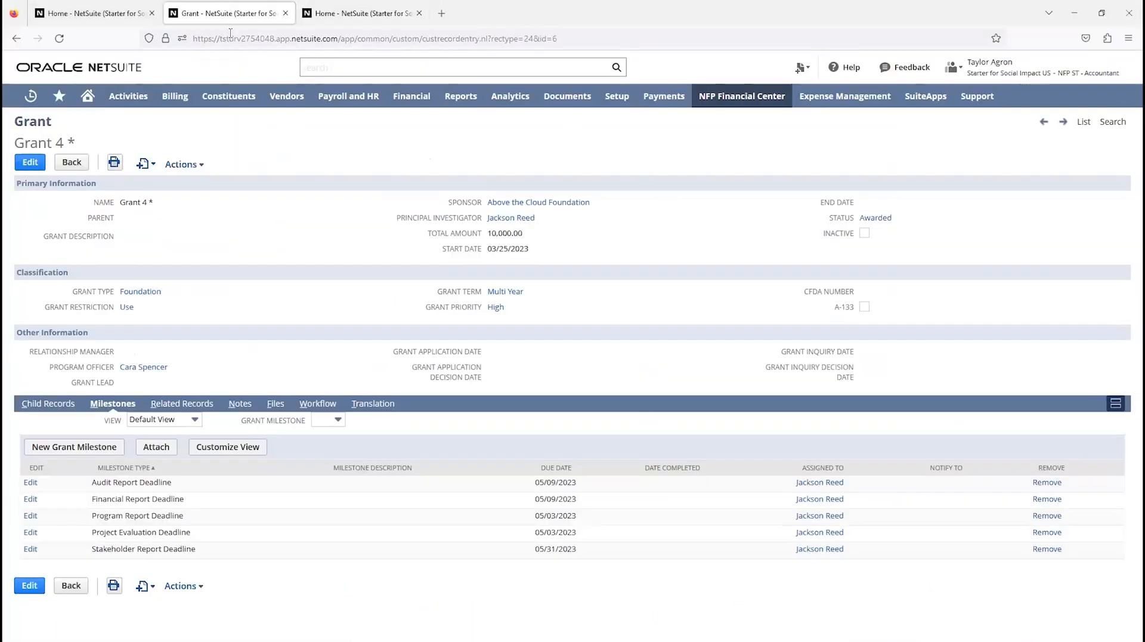
# Show Grant 4's related expenses and its 10,000.00 invoice INV952, then start a new budget.
pyautogui.press('F11')
pyautogui.click(181, 352)
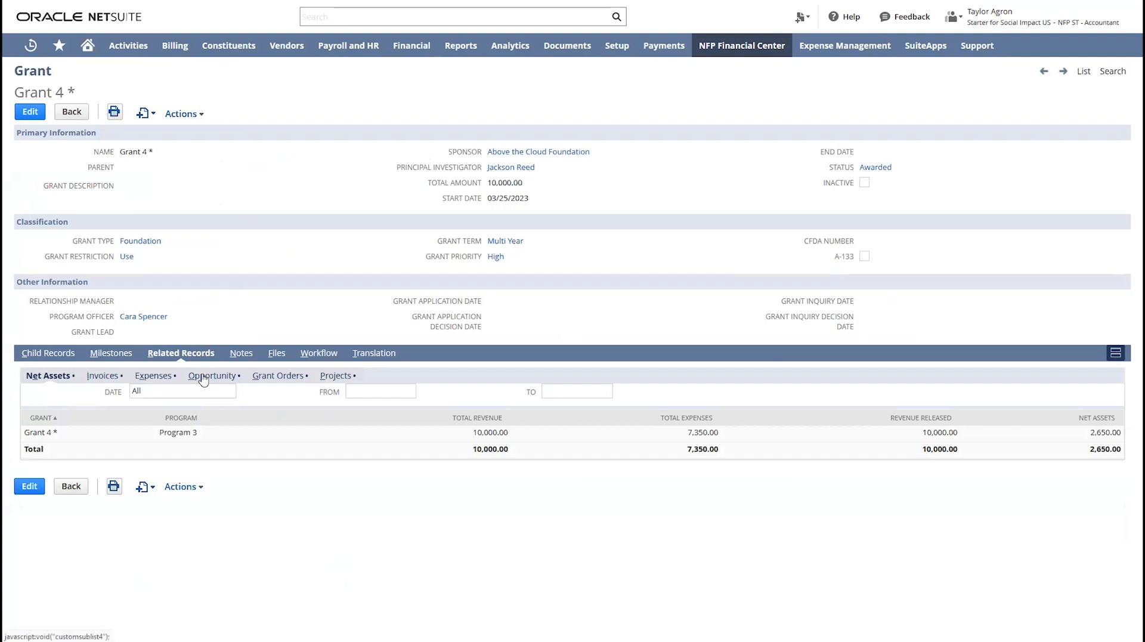
pyautogui.click(152, 376)
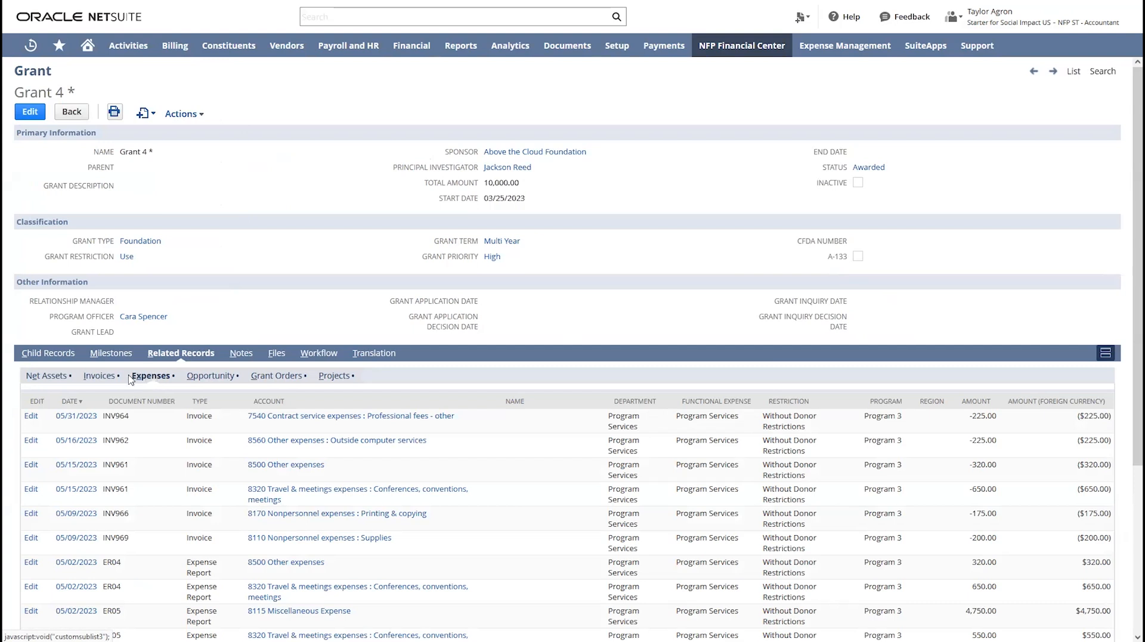
pyautogui.click(99, 375)
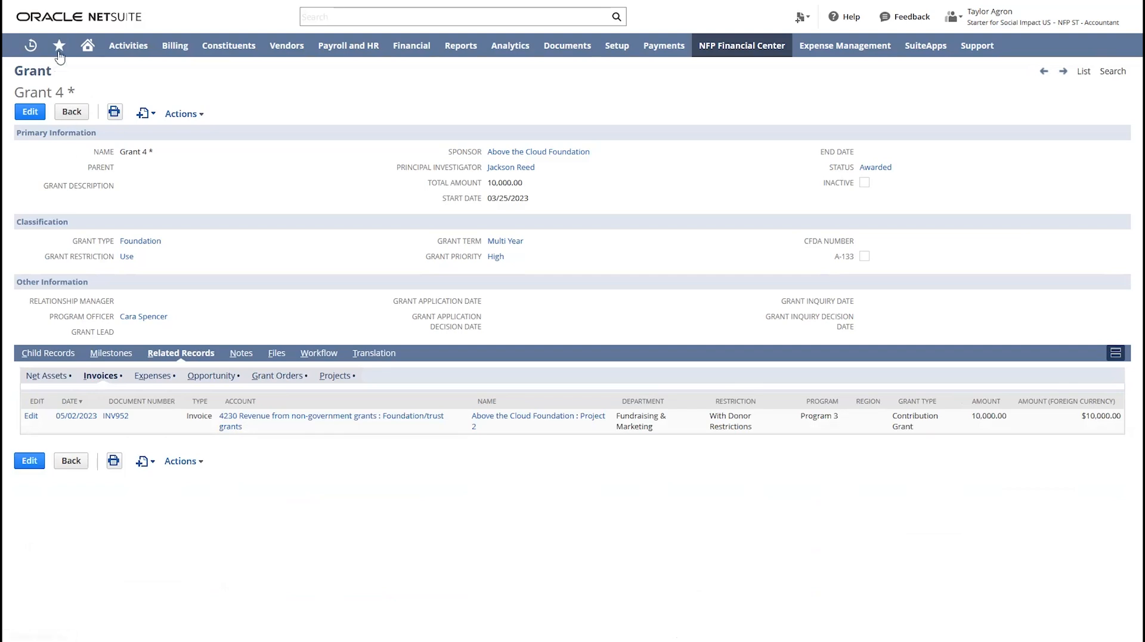
pyautogui.moveTo(59, 45)
pyautogui.click(78, 93)
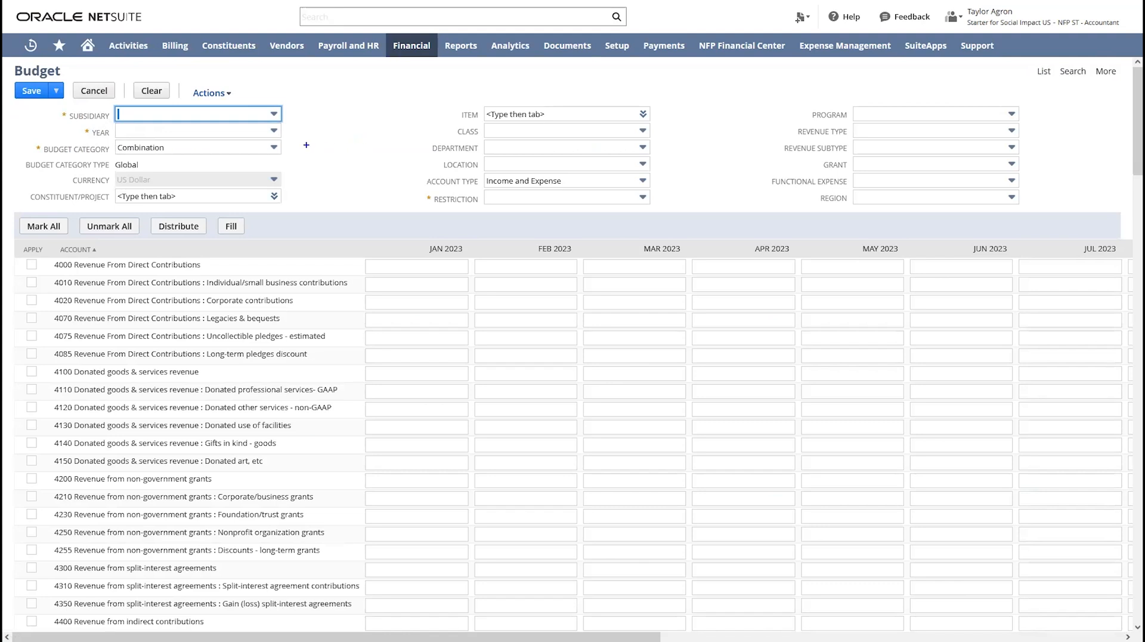
# Review the blank Budget form's dimension fields and monthly grid, then return home.
pyautogui.moveTo(307, 143); pyautogui.dragTo(347, 125)
pyautogui.moveTo(406, 95); pyautogui.dragTo(684, 207)
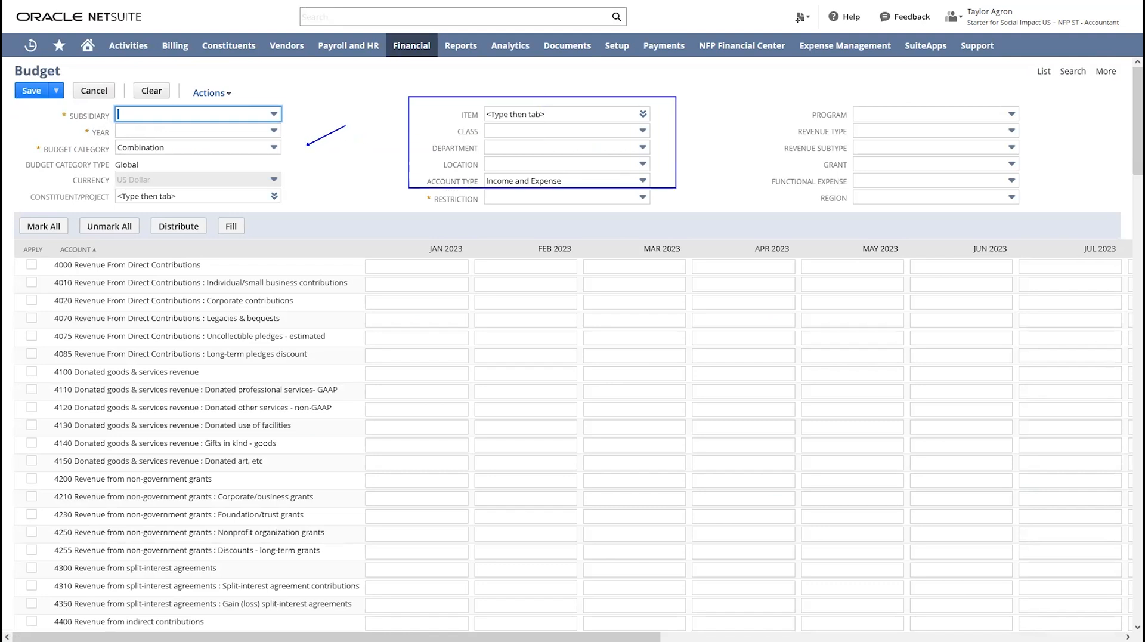
pyautogui.moveTo(775, 92)
pyautogui.mouseDown()
pyautogui.moveTo(1044, 201)
pyautogui.moveTo(1034, 215)
pyautogui.mouseUp()
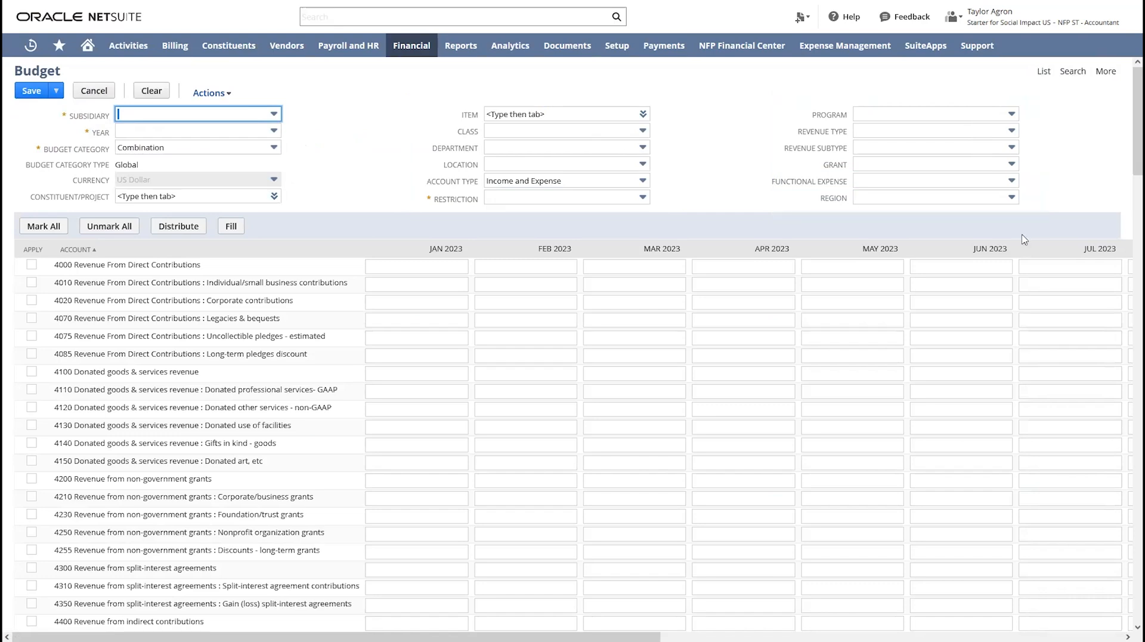
pyautogui.click(87, 45)
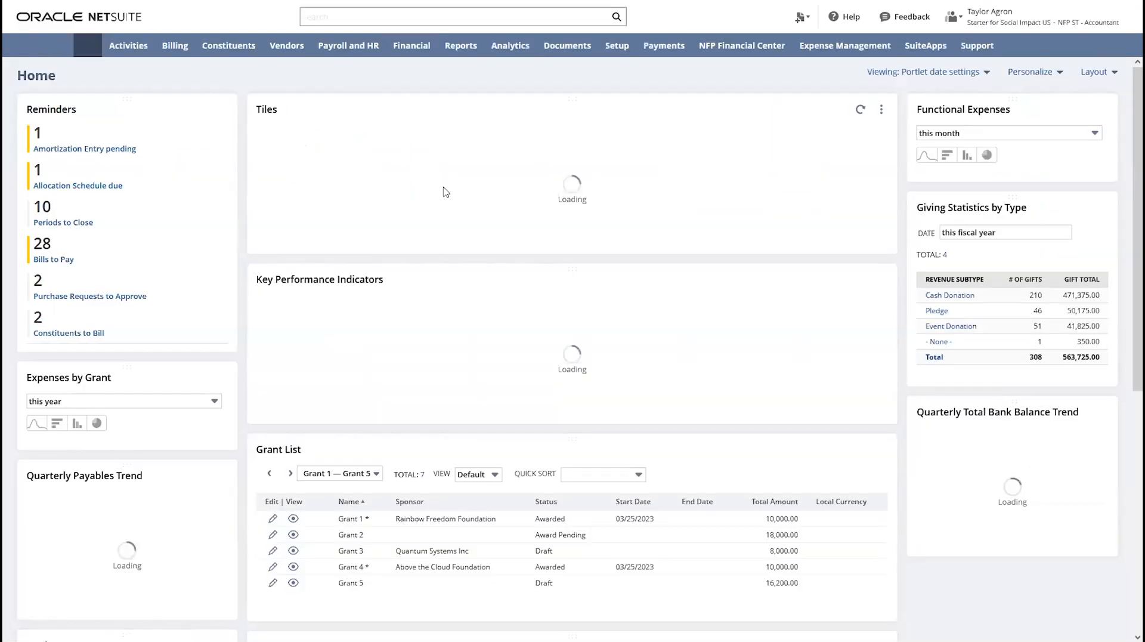